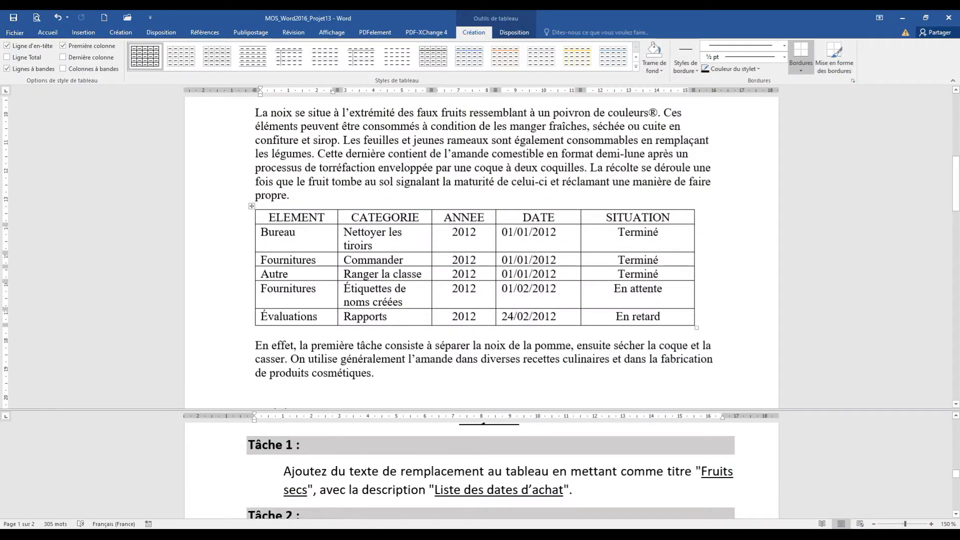
- Review the table's properties, covering the table, row, column, cell and alternative text settings, without changing them
scroll(481, 253, up, 10)
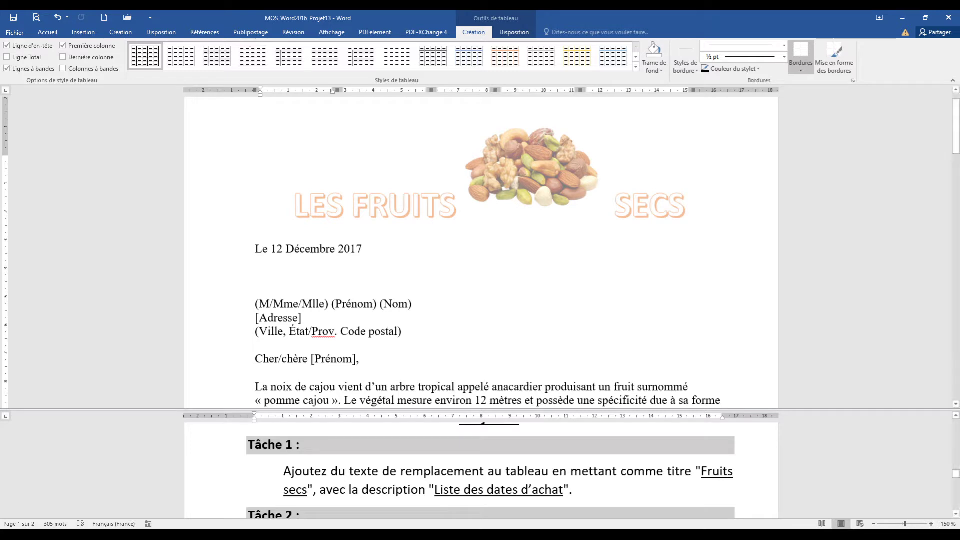
click(352, 303)
scroll(480, 250, down, 6)
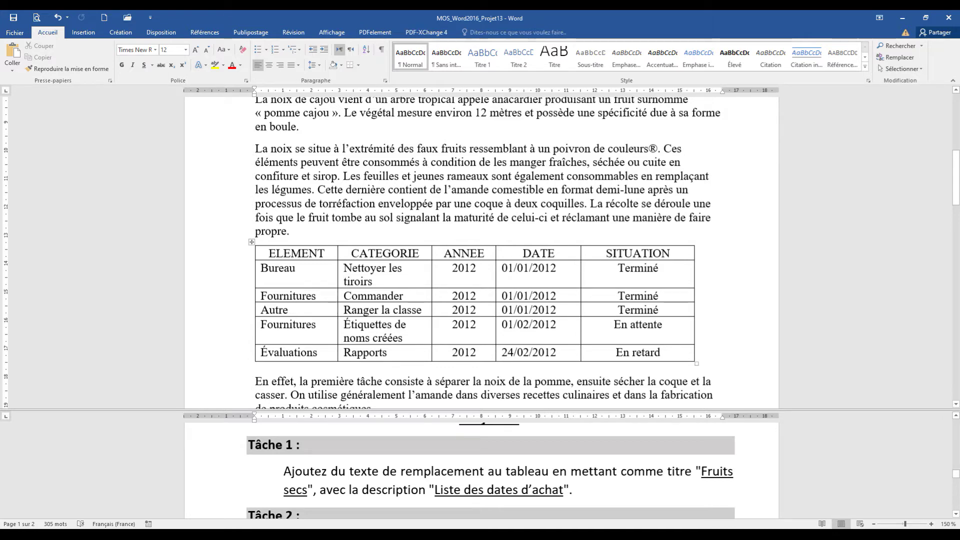
click(251, 242)
right_click(331, 270)
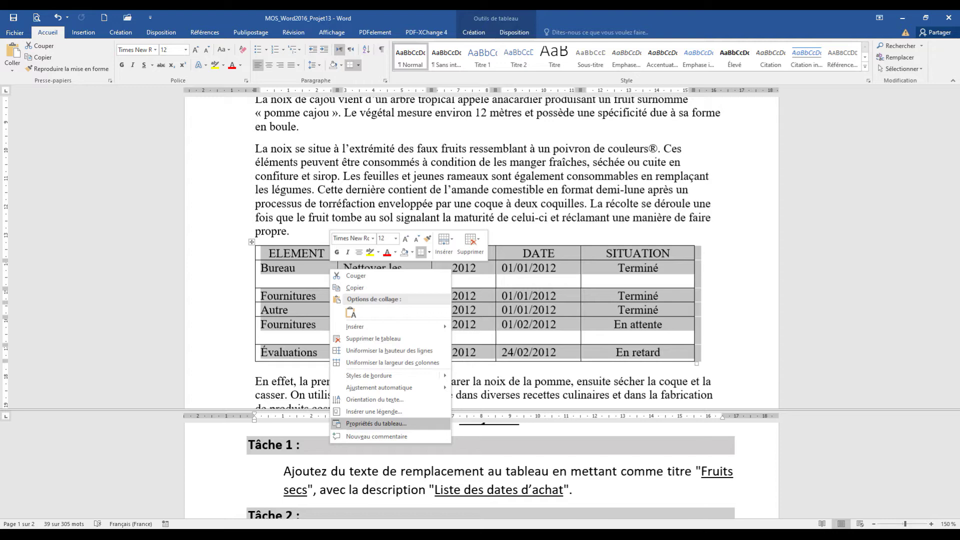
click(376, 423)
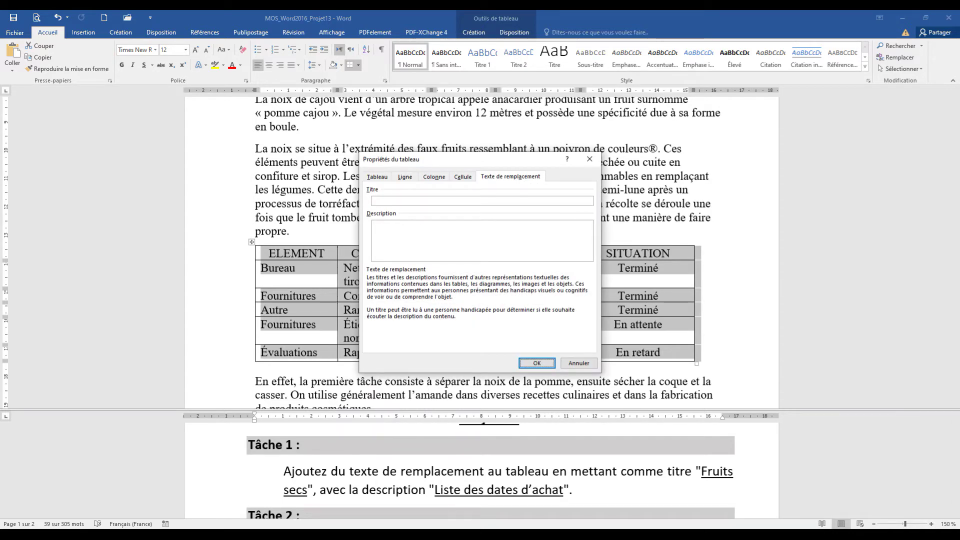
click(377, 177)
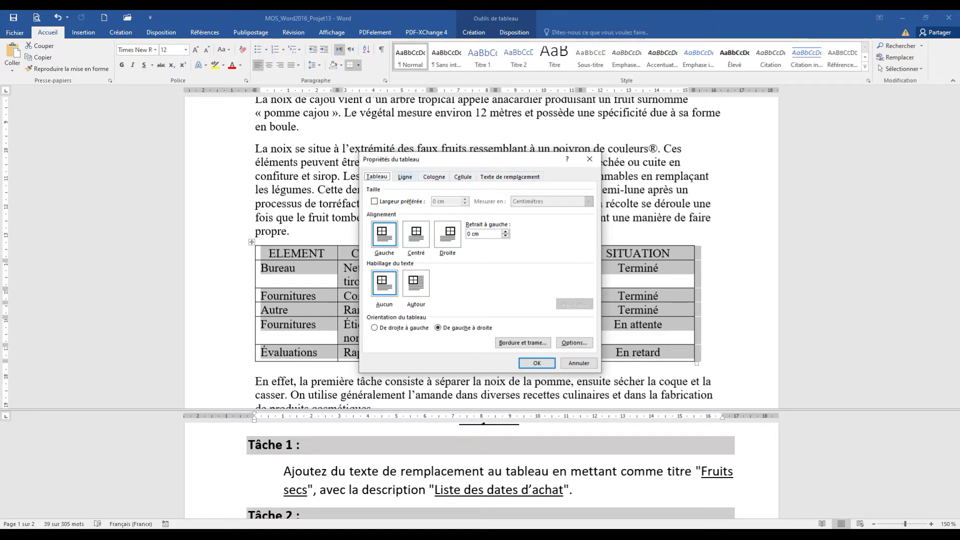
click(405, 177)
click(433, 177)
click(462, 177)
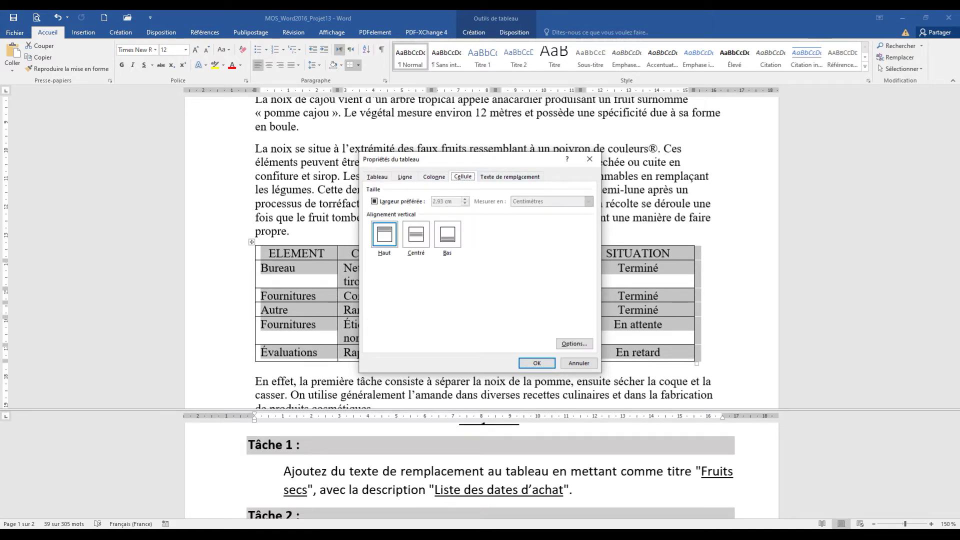
click(509, 177)
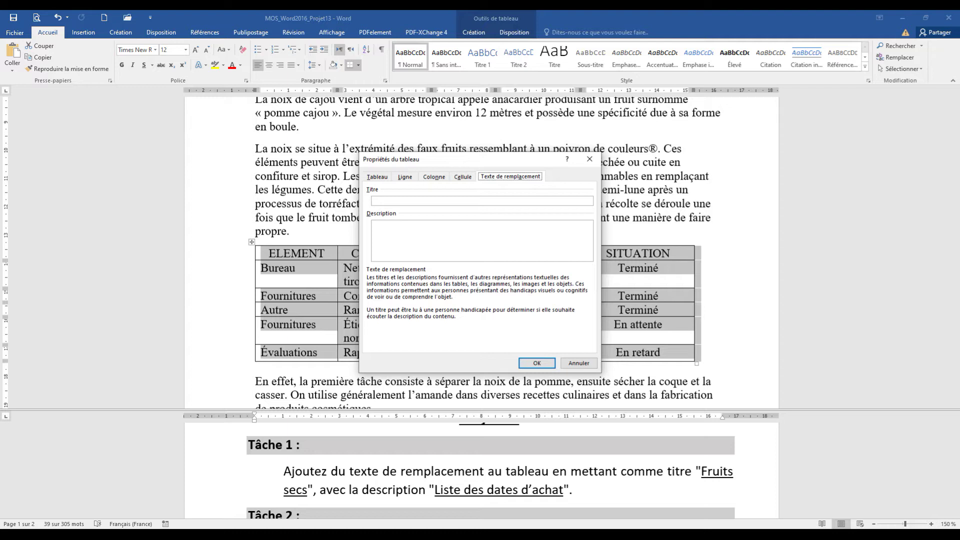
click(579, 363)
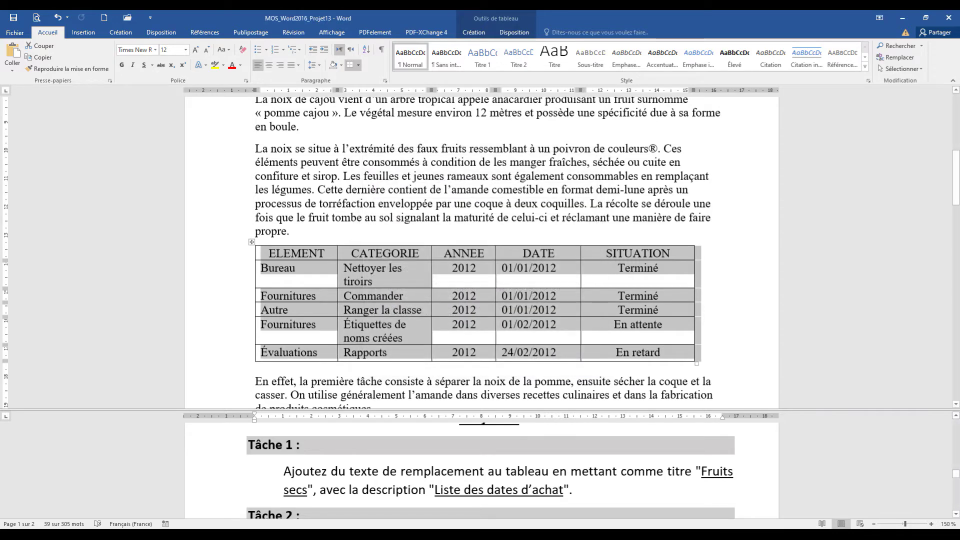
- Copy "Fruits secs" from the Tâche 1 instructions and set it as the table's alternative text title
click(578, 381)
drag(701, 471, 306, 490)
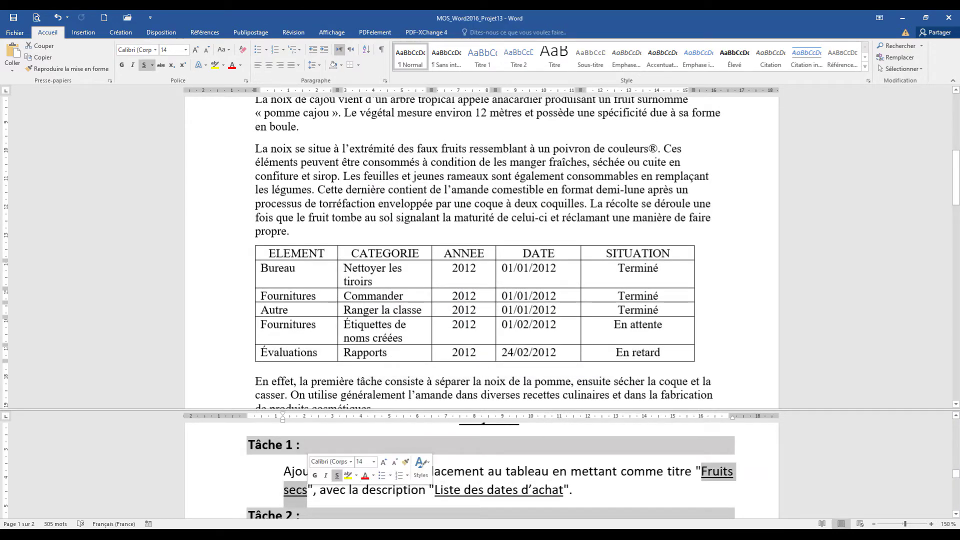
key(ctrl+c)
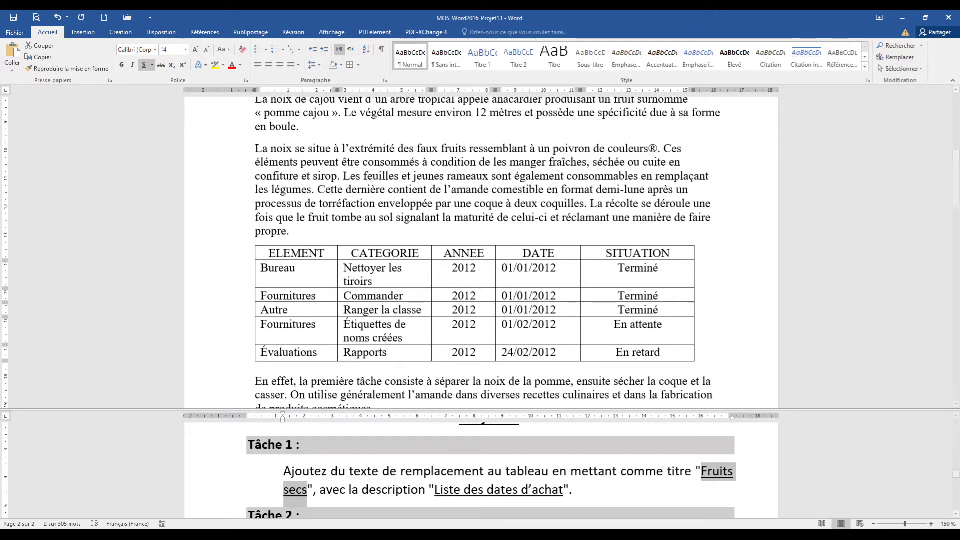
click(251, 242)
right_click(384, 270)
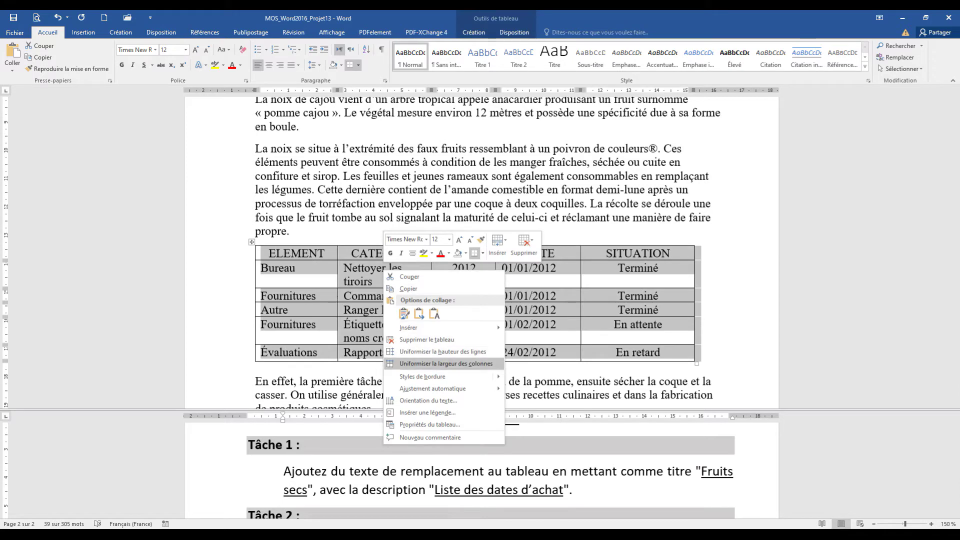
click(429, 424)
click(373, 201)
text(Fruits secs)
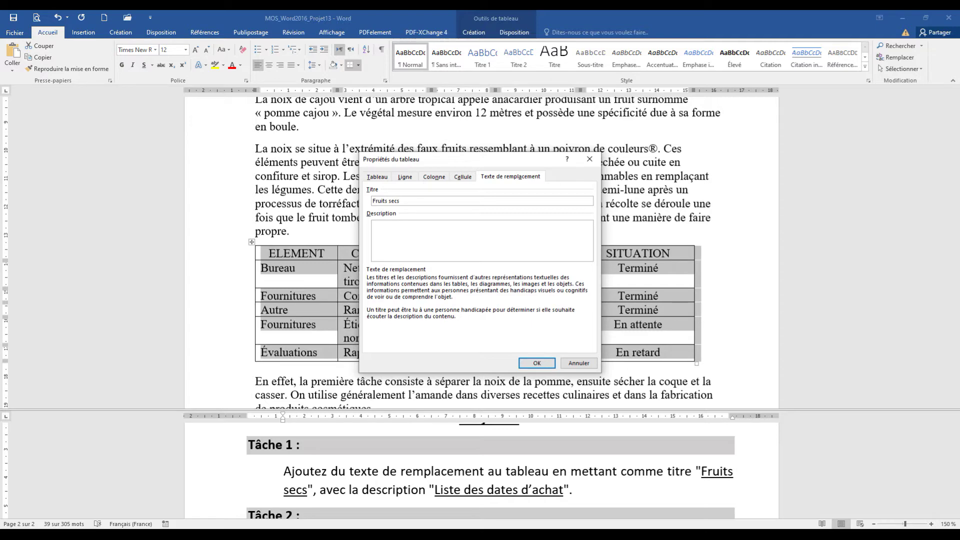
key(Return)
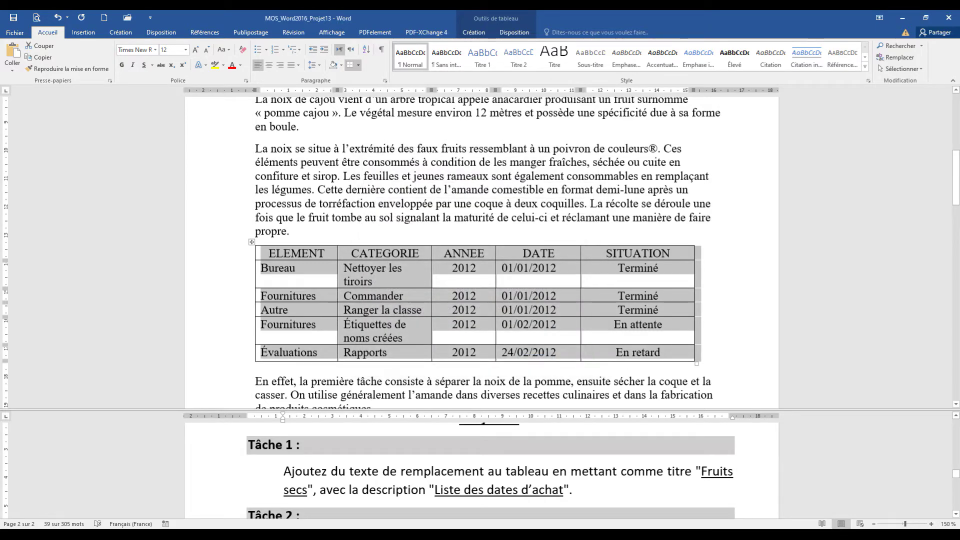
- Set the table's alternative text description to "Liste des dates d'achat", copied from the Tâche 1 instructions
drag(702, 472, 307, 491)
drag(435, 490, 563, 490)
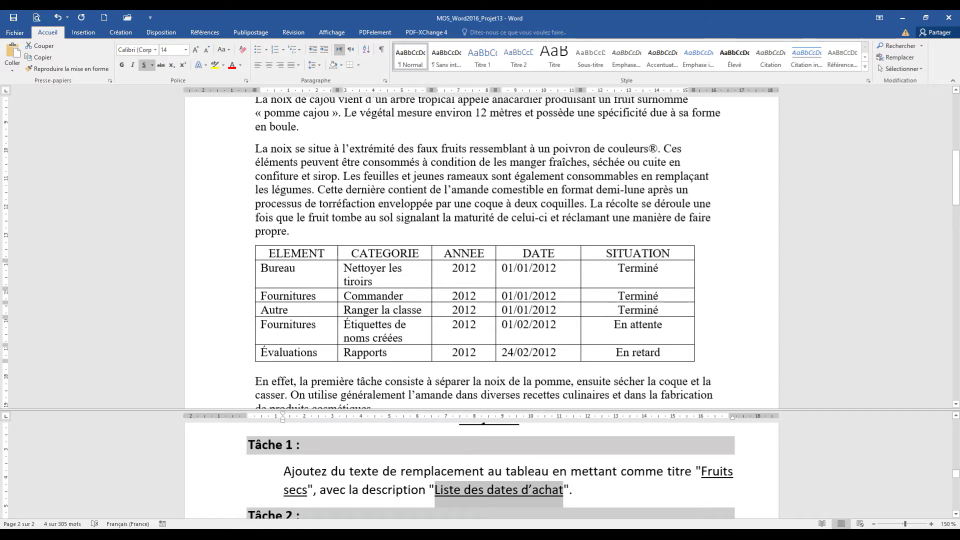
click(252, 242)
right_click(446, 283)
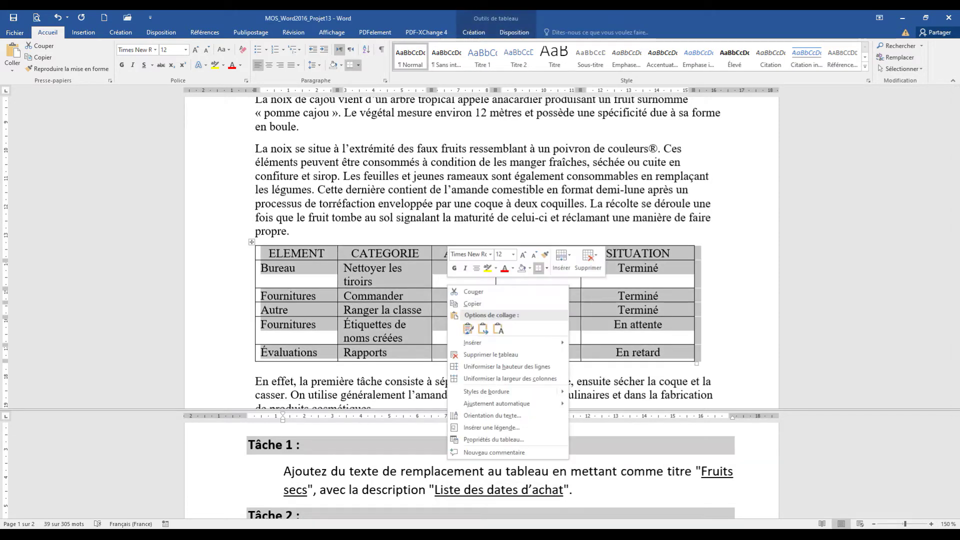
click(495, 440)
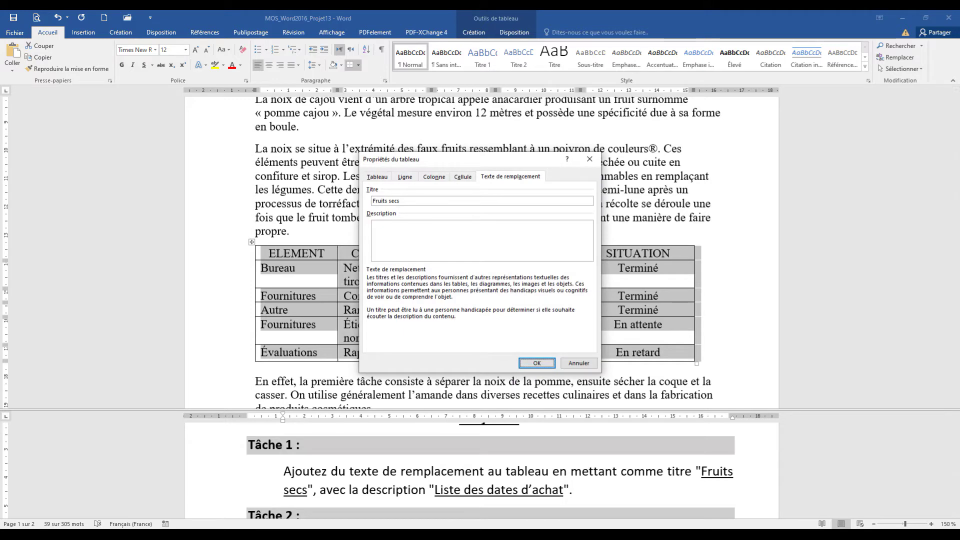
key(ctrl+v)
key(Return)
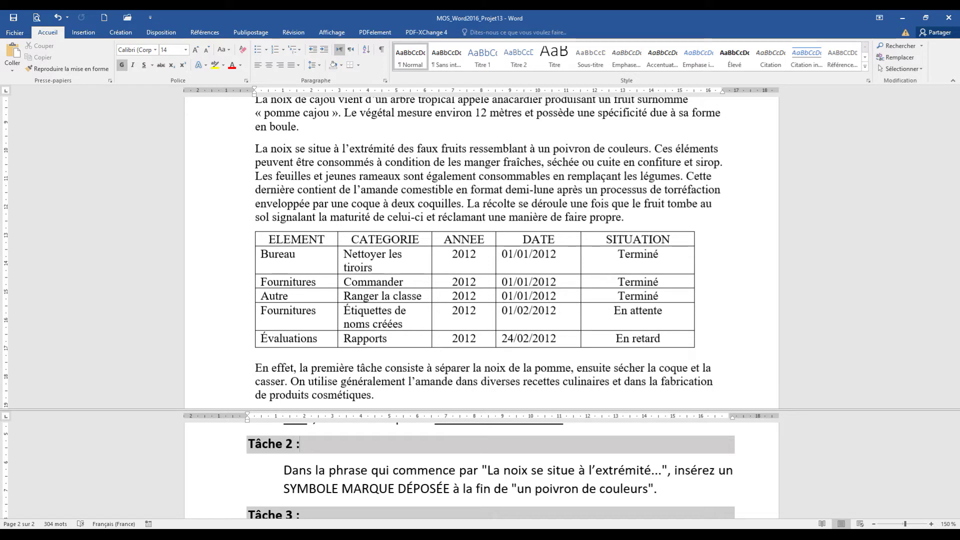
- Search the document for "La noix se situe" from the Tâche 2 instructions and visit each occurrence
drag(486, 470, 578, 470)
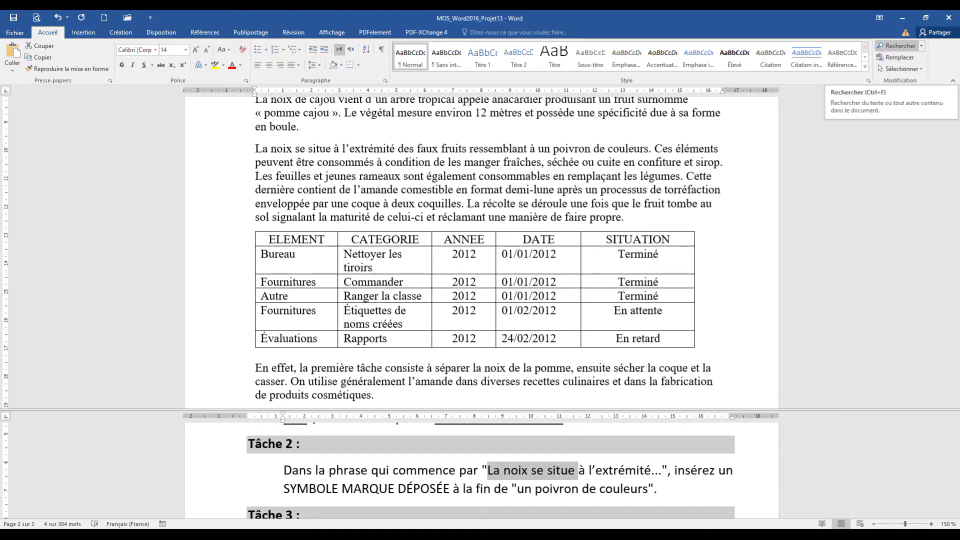
click(896, 46)
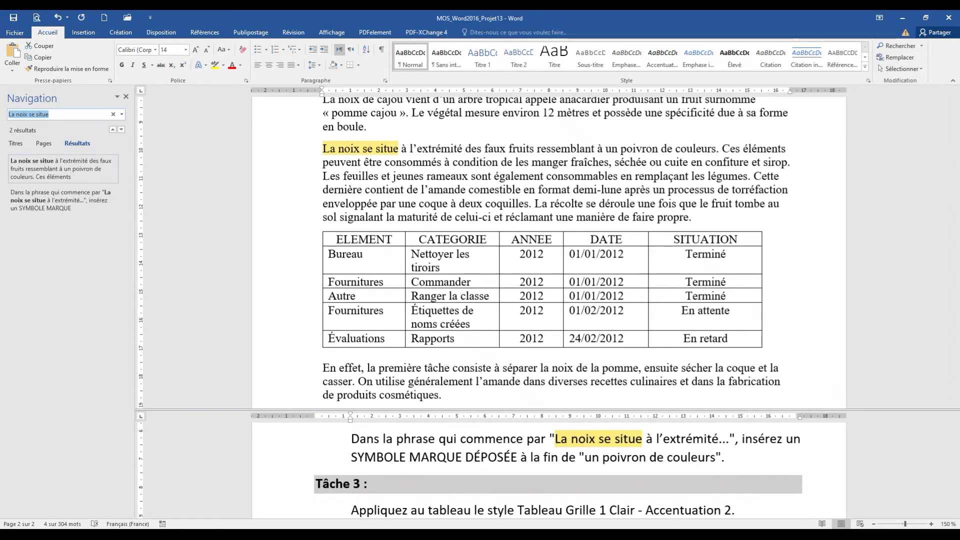
click(15, 170)
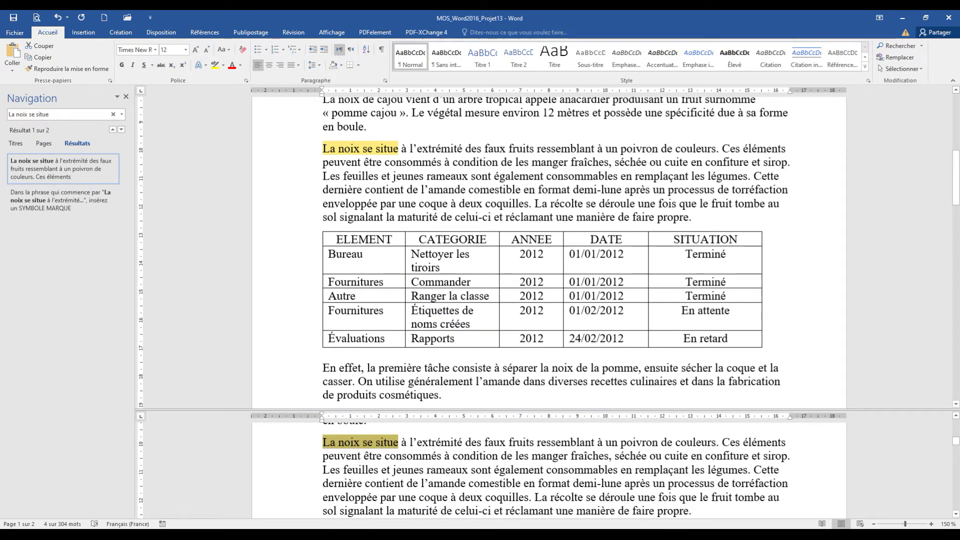
click(359, 470)
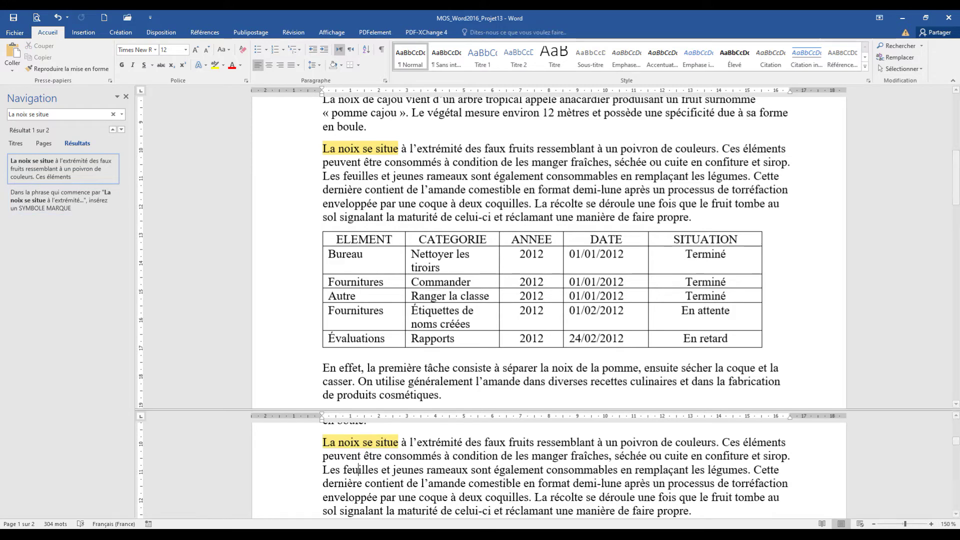
click(63, 200)
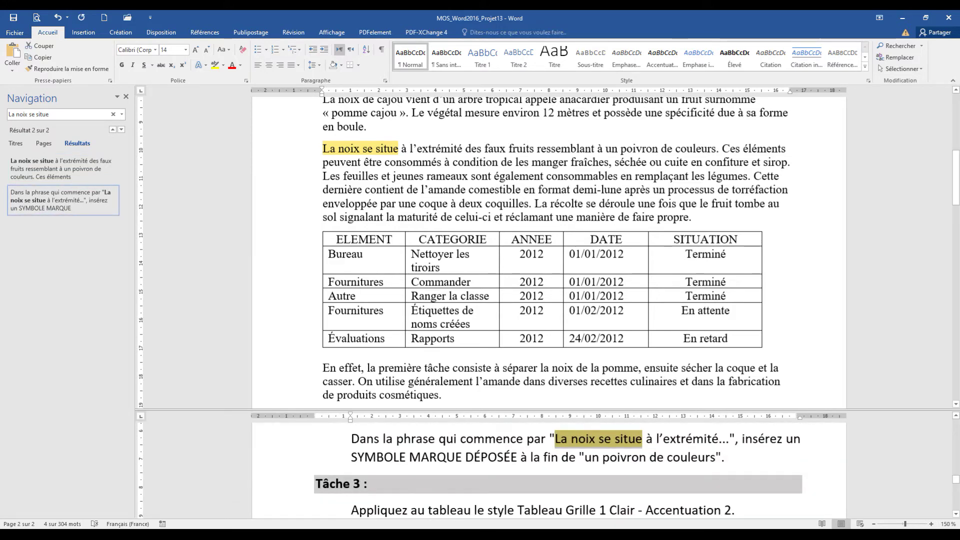
click(549, 457)
scroll(548, 458, up, 1)
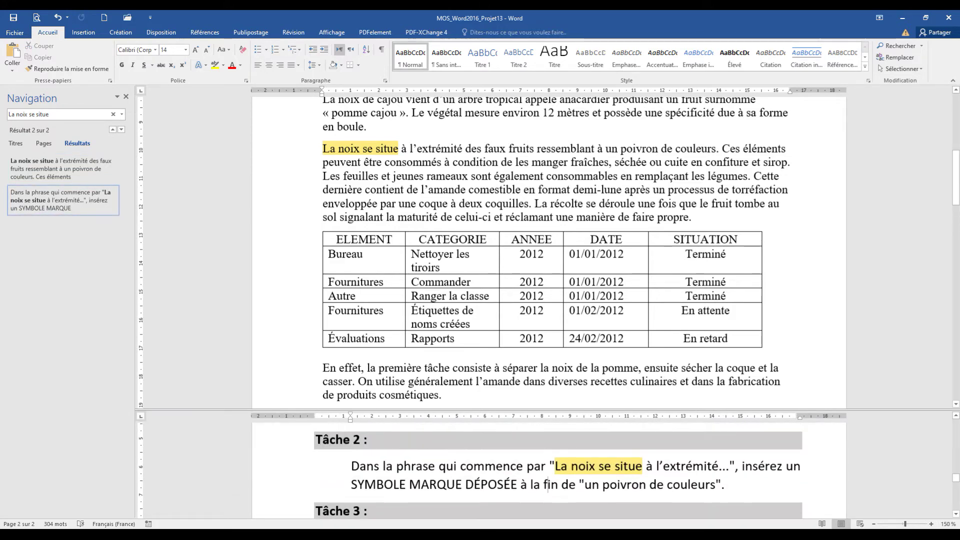
scroll(548, 470, up, 1)
- Place the insertion point right after "un poivron de couleurs", before the period, and close the search results
click(717, 148)
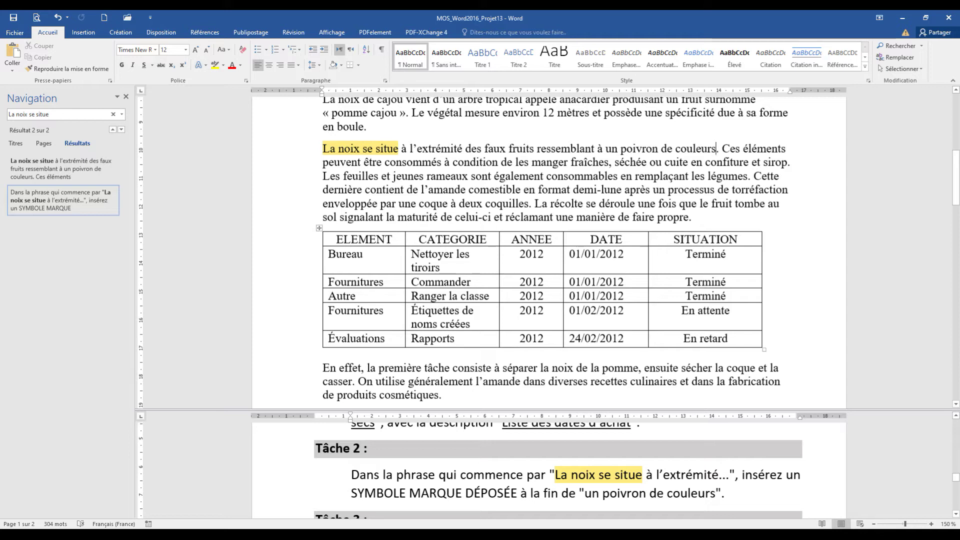
click(126, 97)
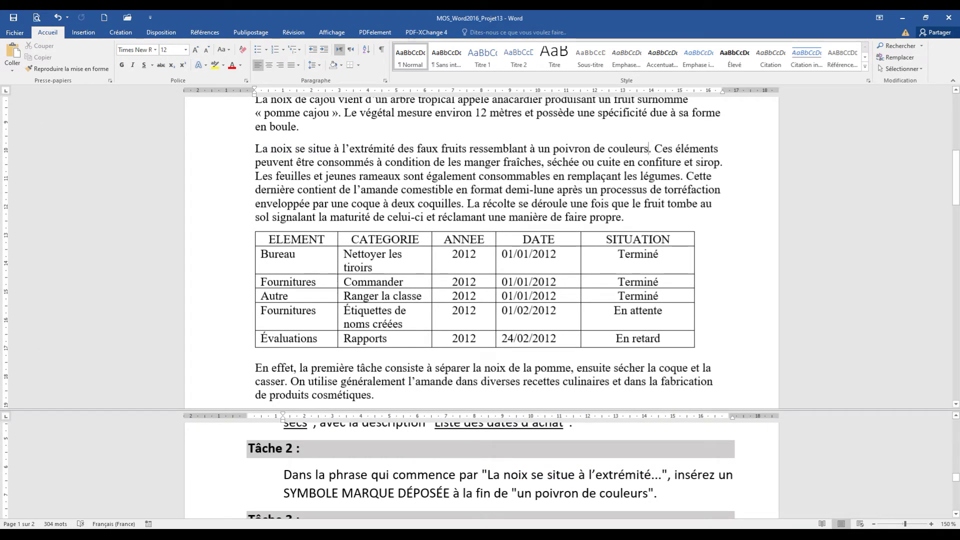
click(83, 32)
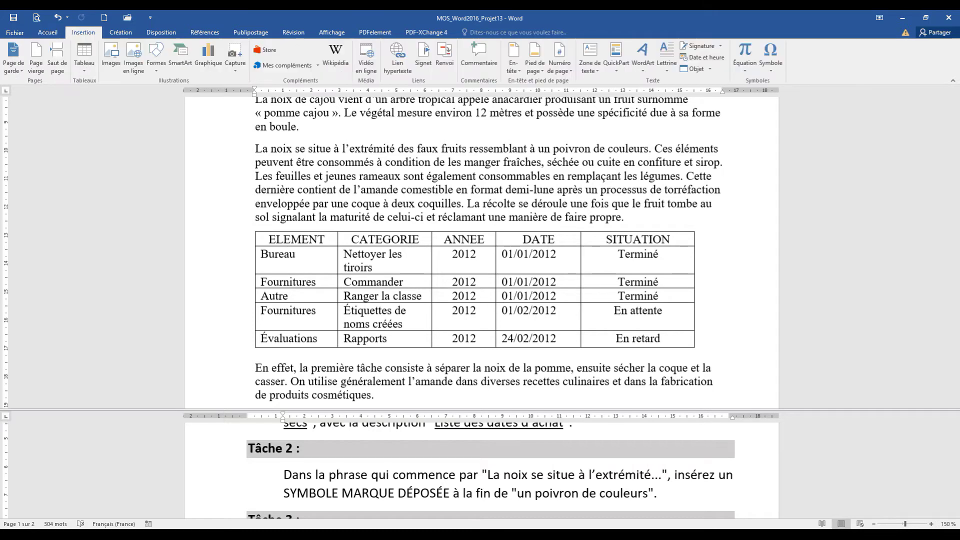
click(649, 149)
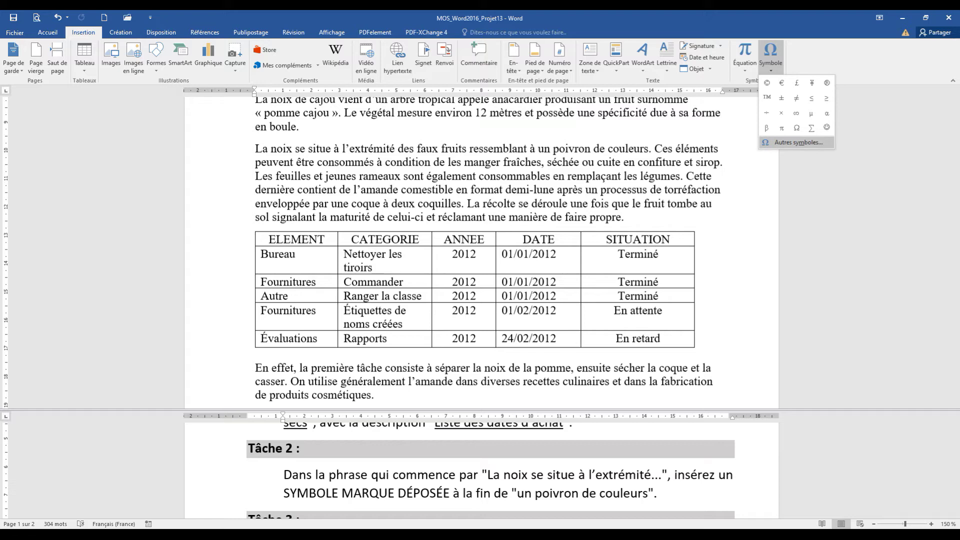
click(794, 142)
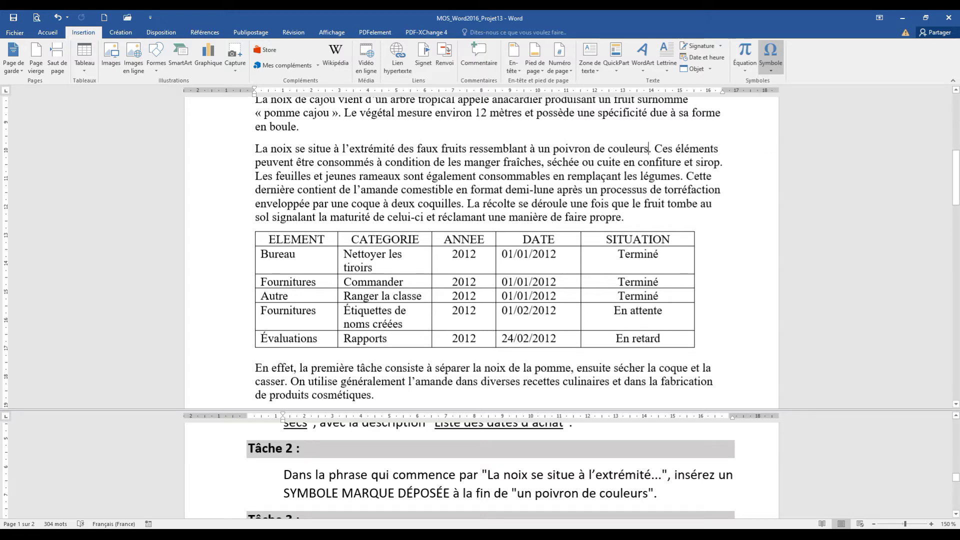
drag(571, 170, 558, 150)
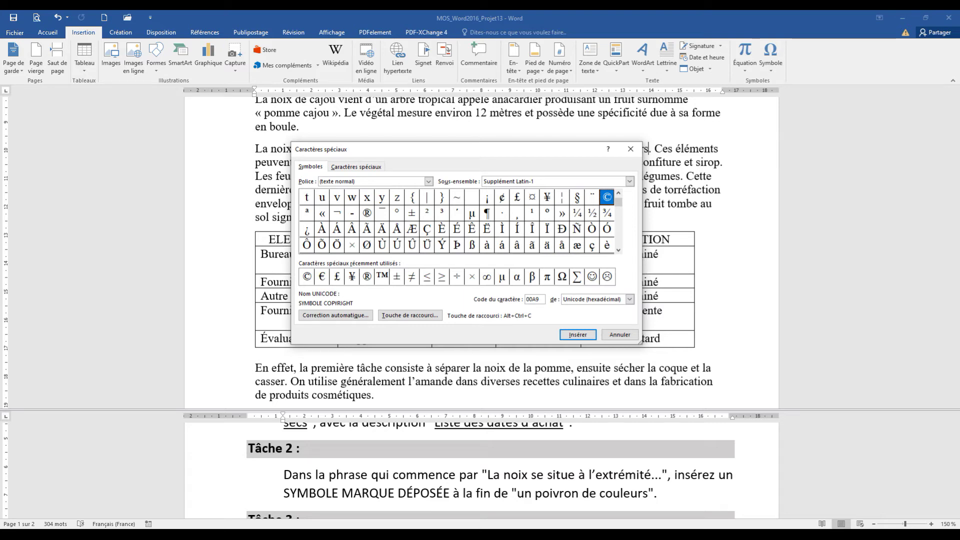
click(620, 334)
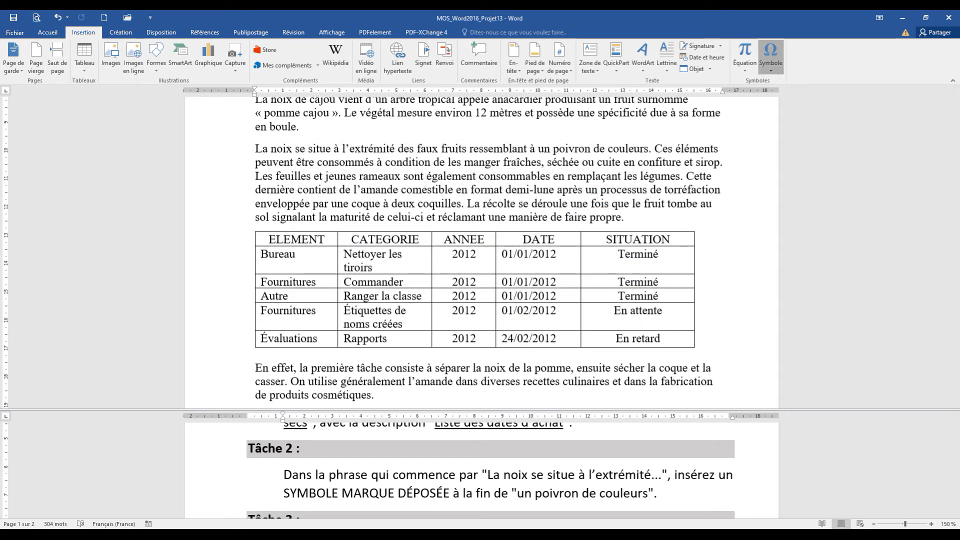
- Insert the registered trademark symbol (®) right after "un poivron de couleurs"
click(771, 56)
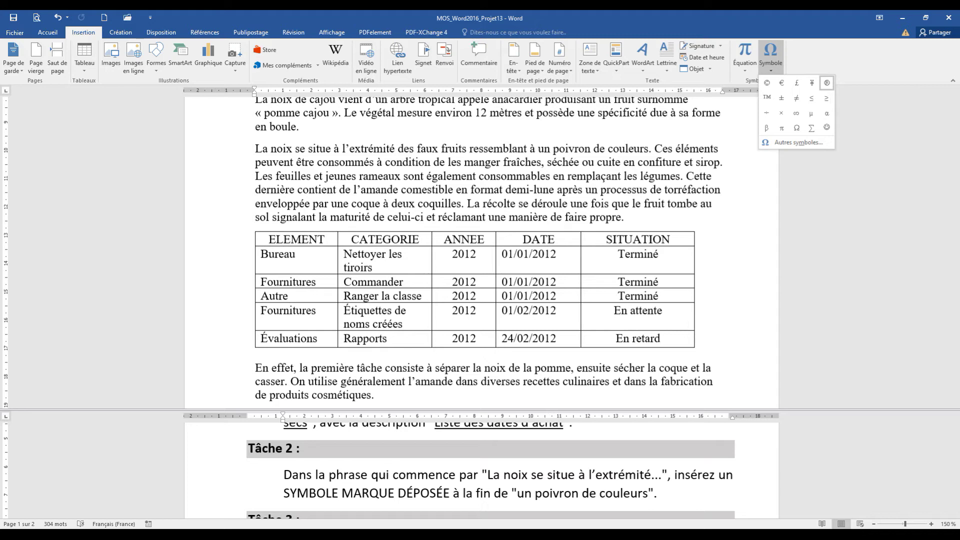
click(826, 82)
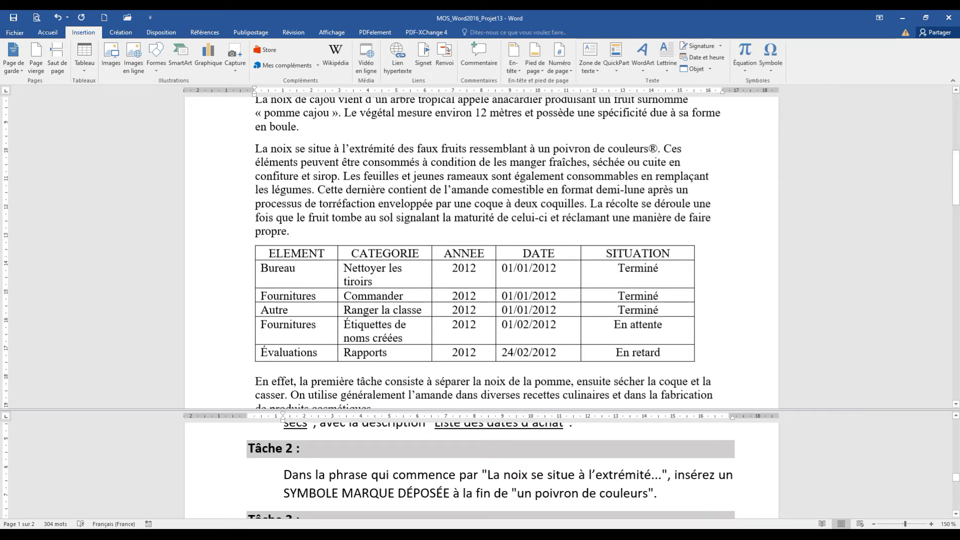
- Apply the table style Tableau Grille 1 Clair - Accentuation 2 to the whole table, as instructed in Tâche 3
scroll(480, 493, down, 3)
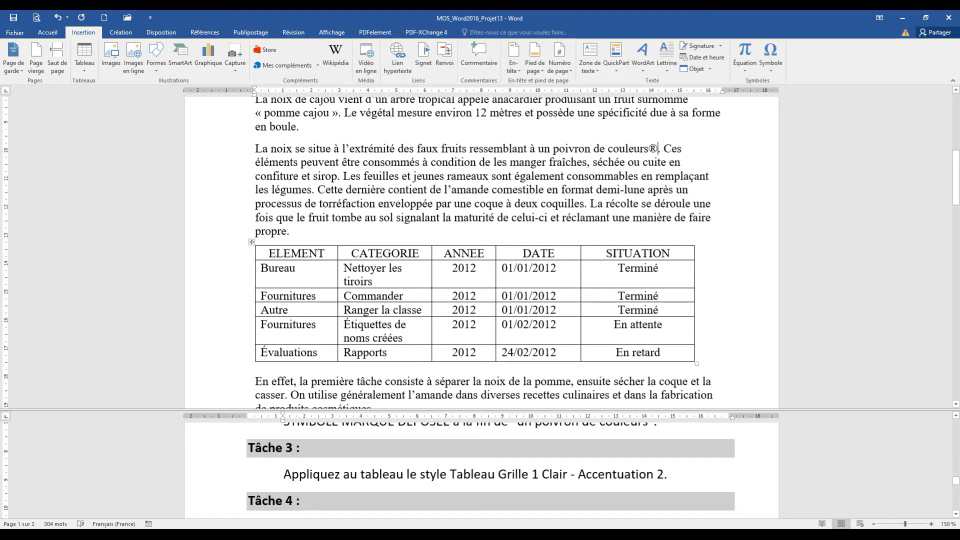
click(251, 242)
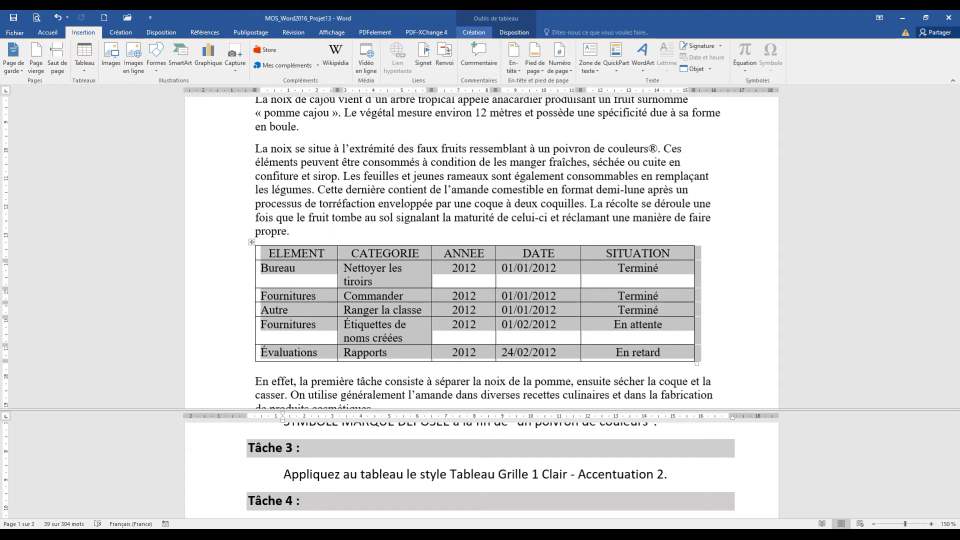
click(473, 32)
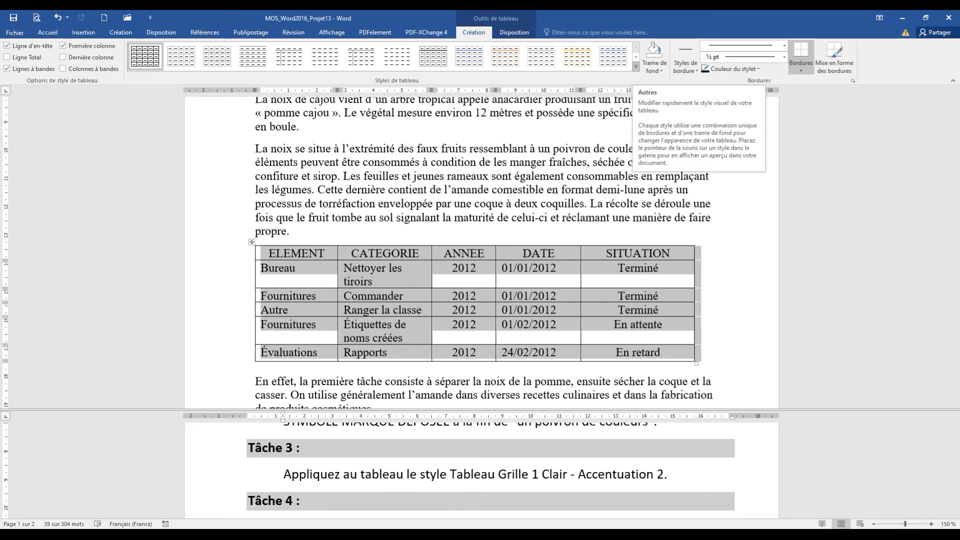
click(635, 66)
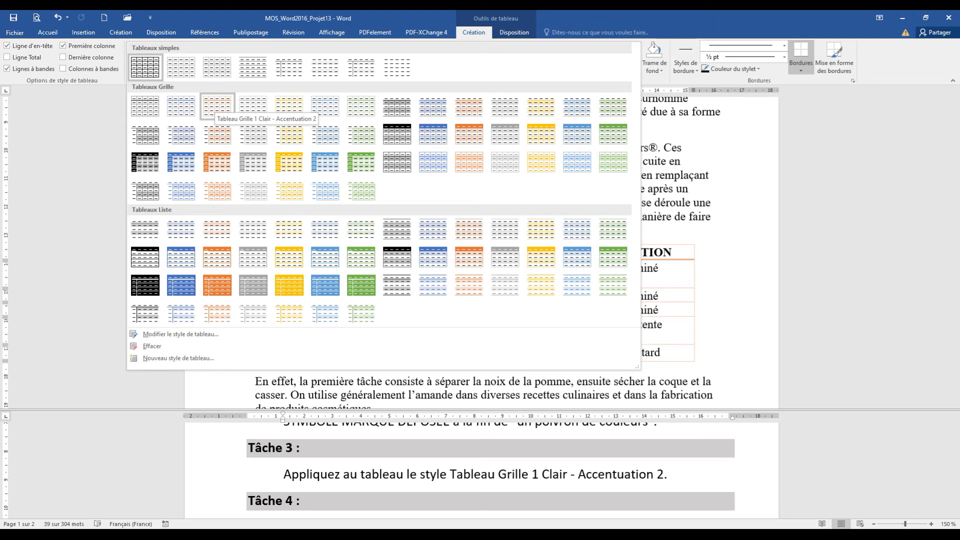
click(217, 106)
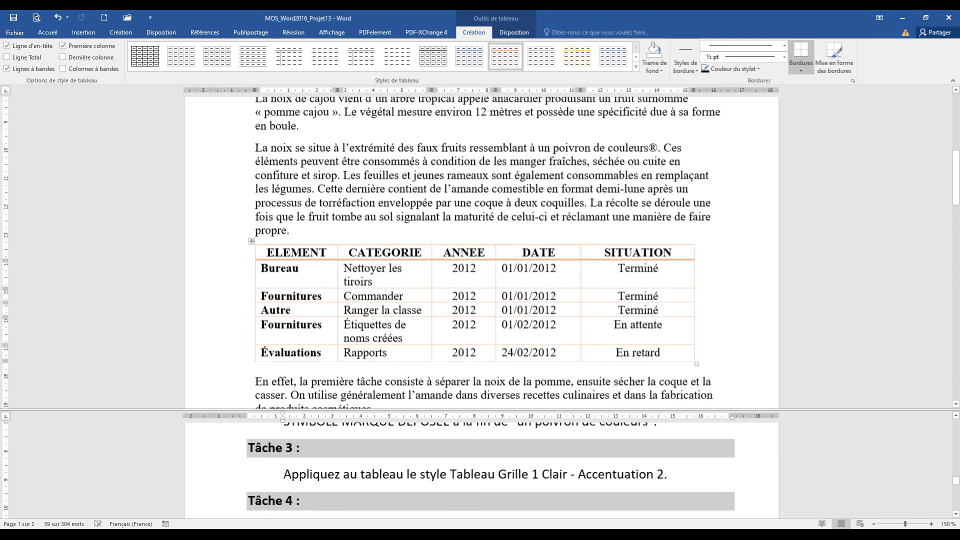
click(357, 296)
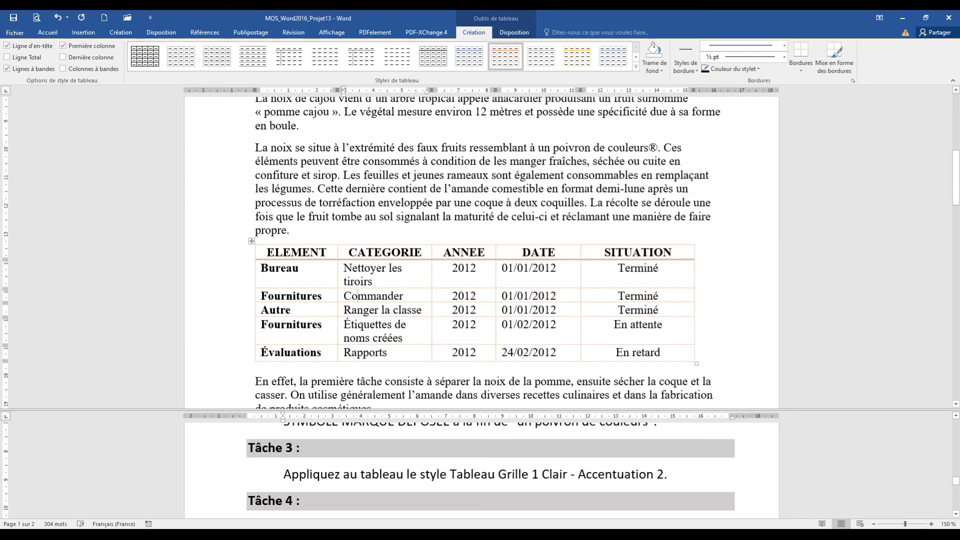
- Save the document and run the Document Inspector on all preselected content types, as instructed in Tâche 4
click(480, 475)
scroll(480, 474, down, 2)
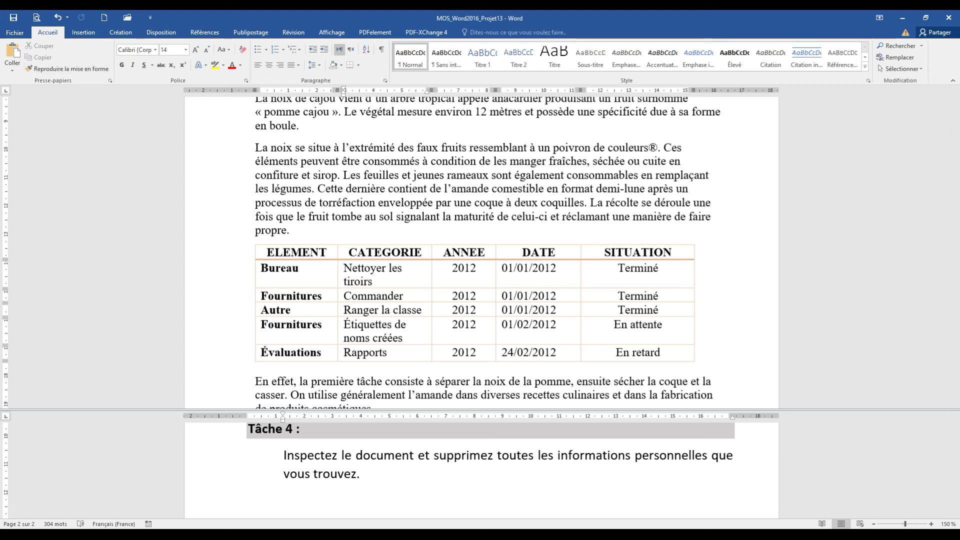
click(15, 32)
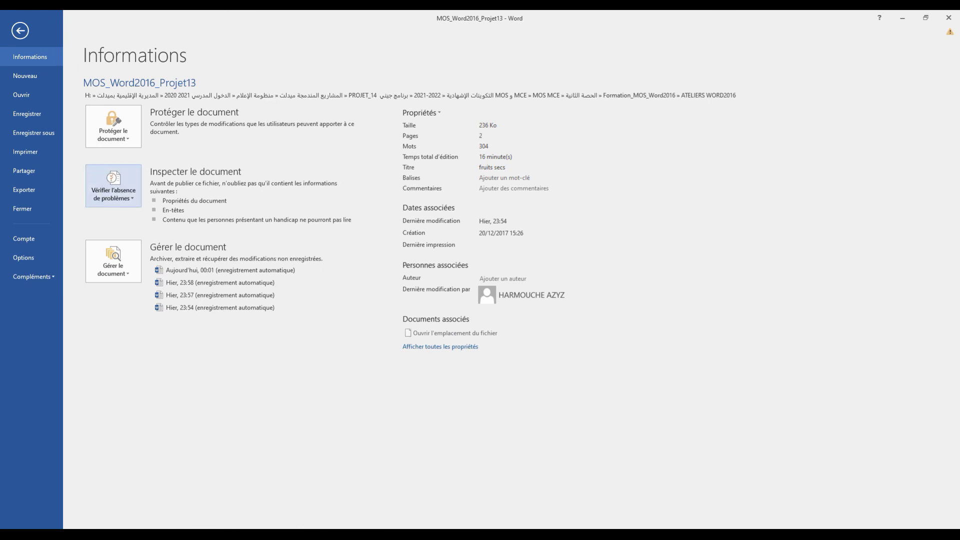
click(113, 190)
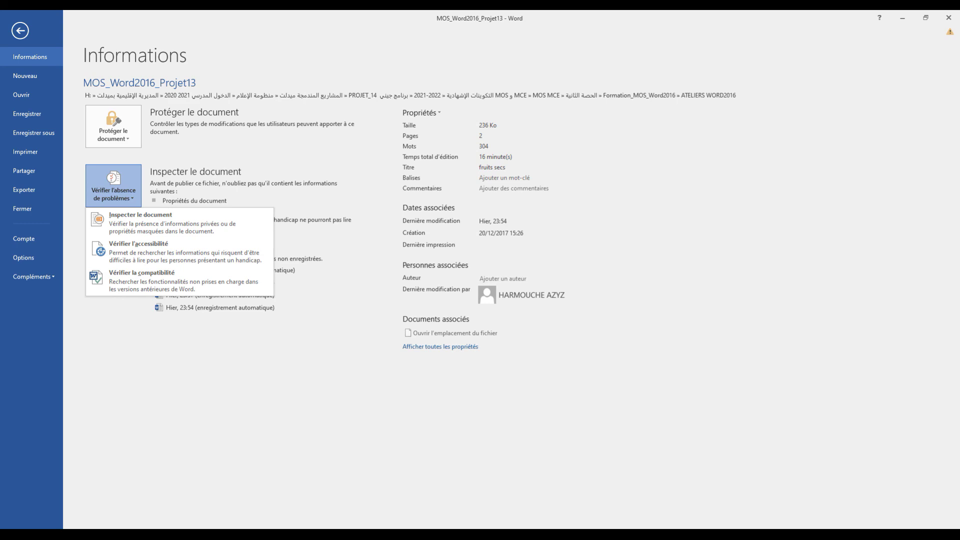
click(172, 223)
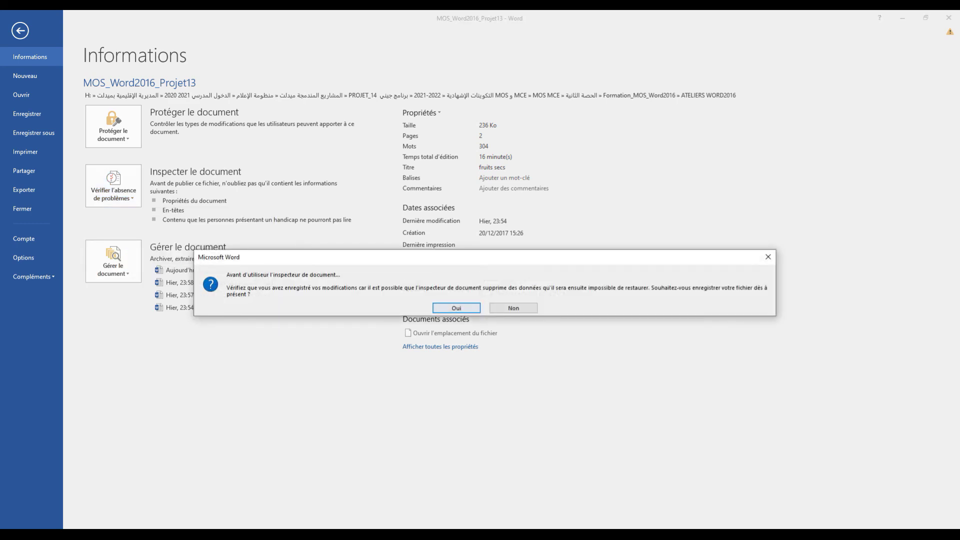
key(Return)
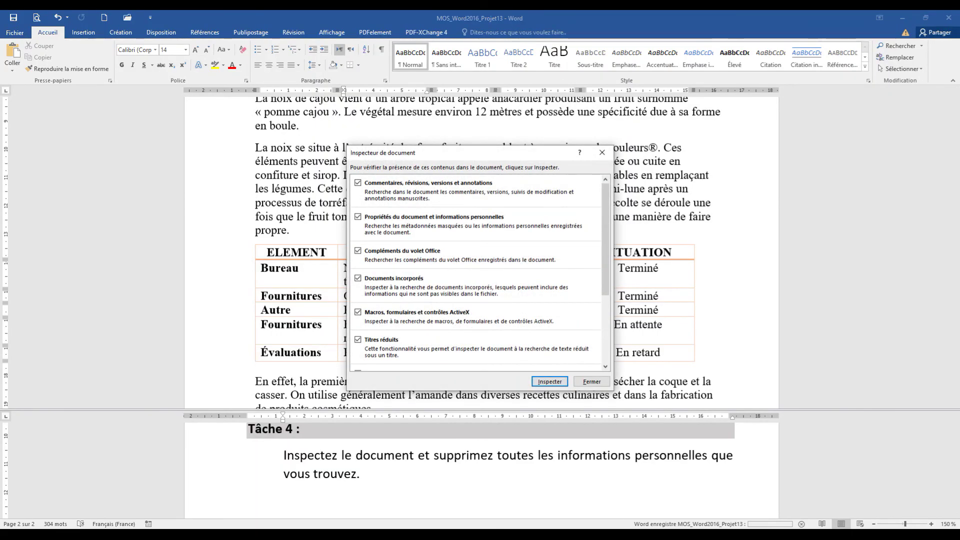
key(Return)
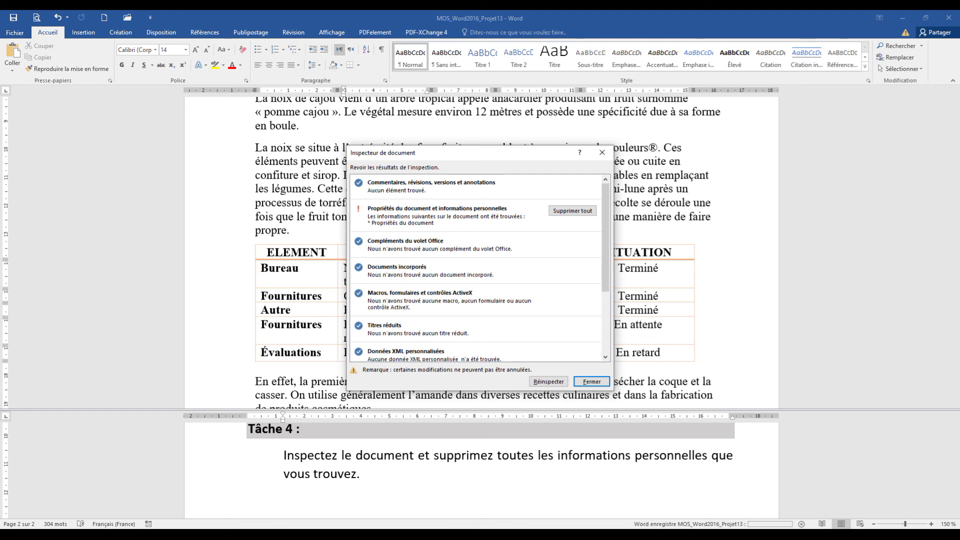
- Remove all document properties and personal information found by the inspection, and close the Document Inspector
mouse_move(605, 237)
mouse_down()
mouse_move(605, 279)
mouse_move(605, 241)
mouse_up()
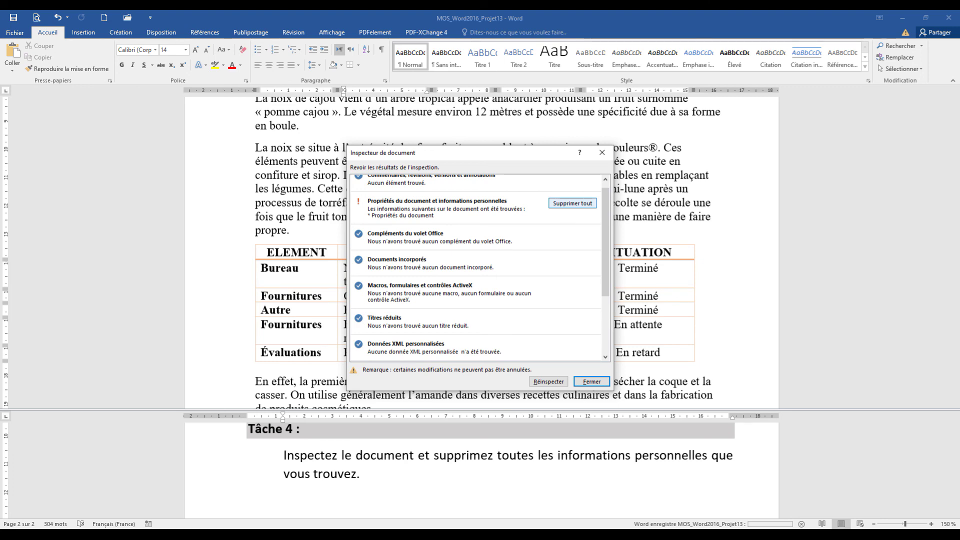
click(573, 203)
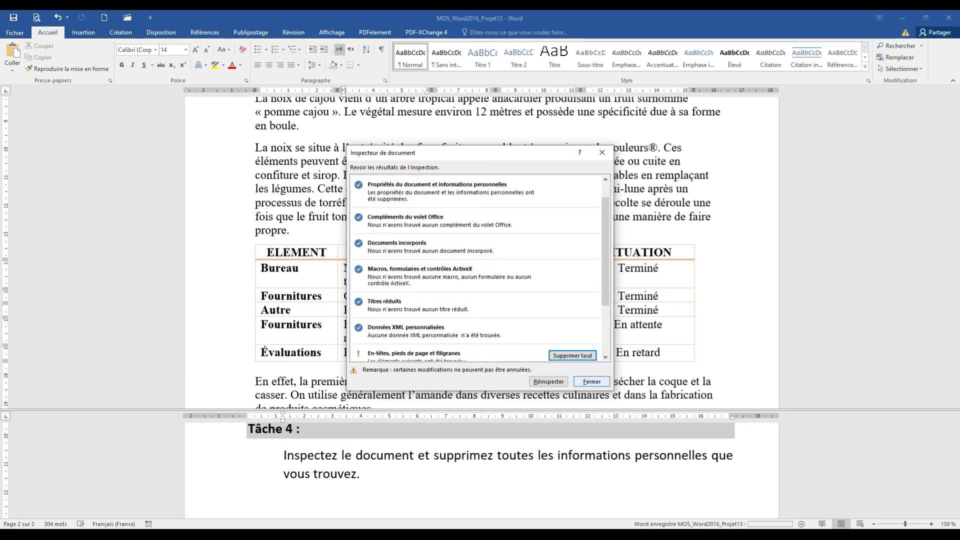
click(591, 381)
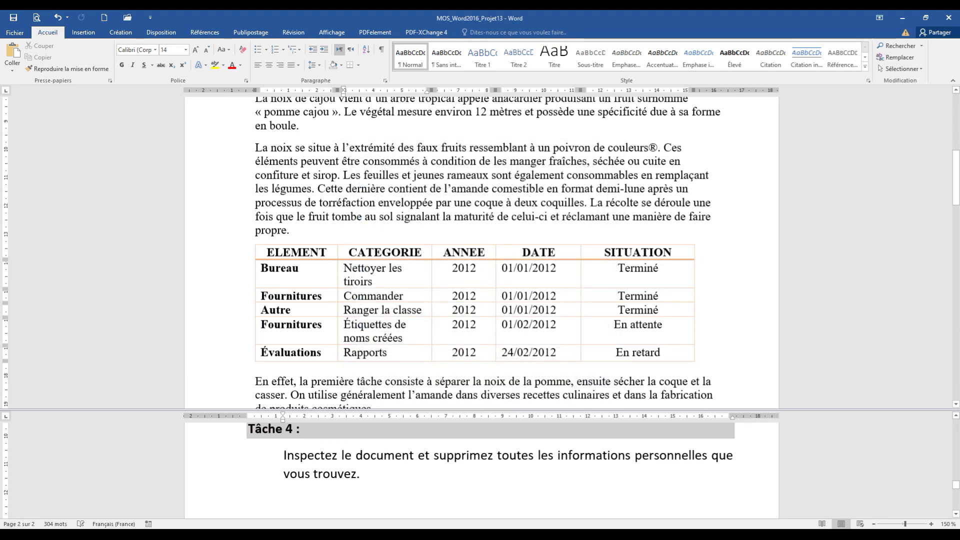